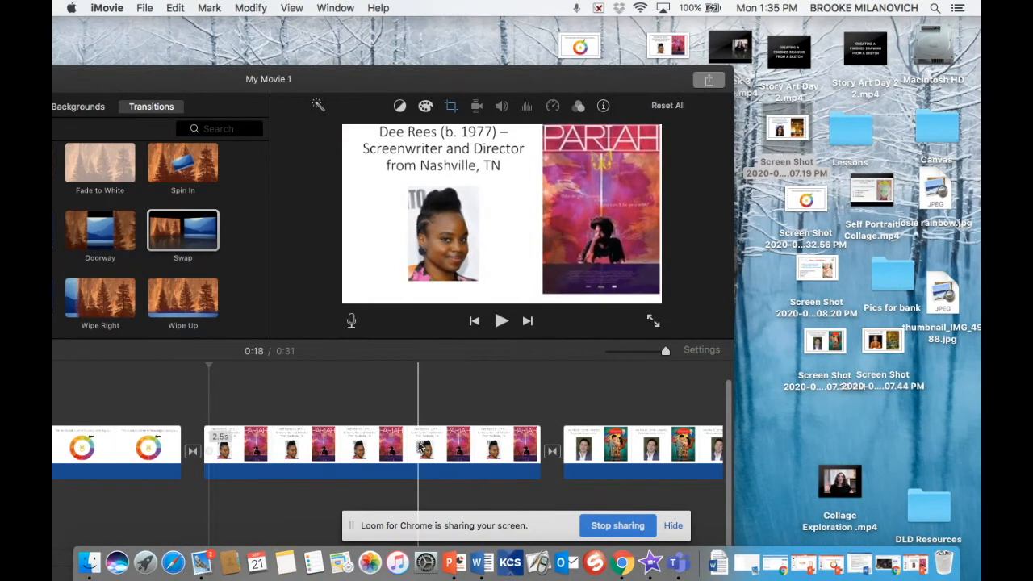
Select the Pariah slide clip in the timeline and display the Theme Music sound effects list.
{"action": "left_click", "coordinate": [421, 448]}
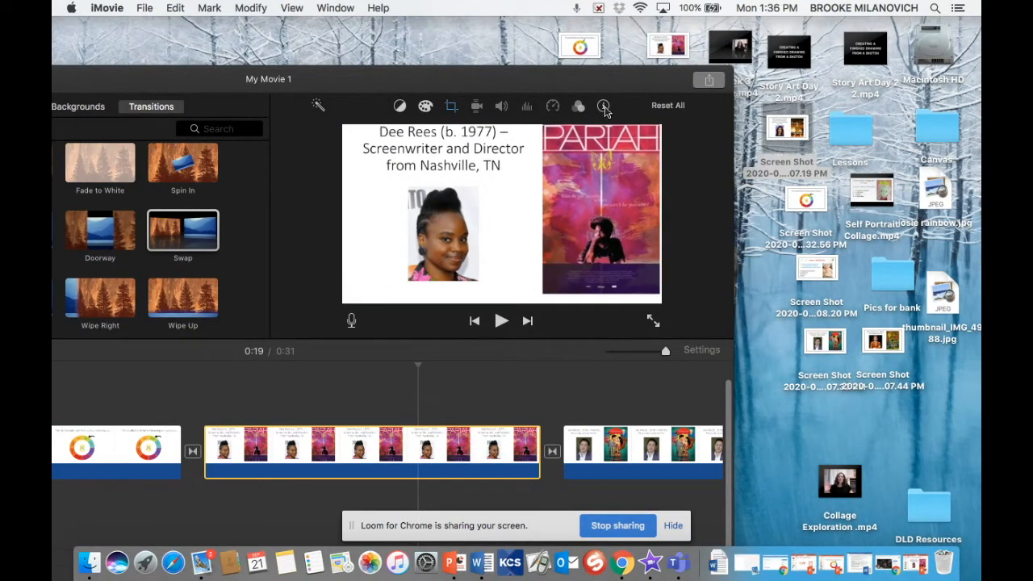
{"action": "left_click", "coordinate": [489, 436]}
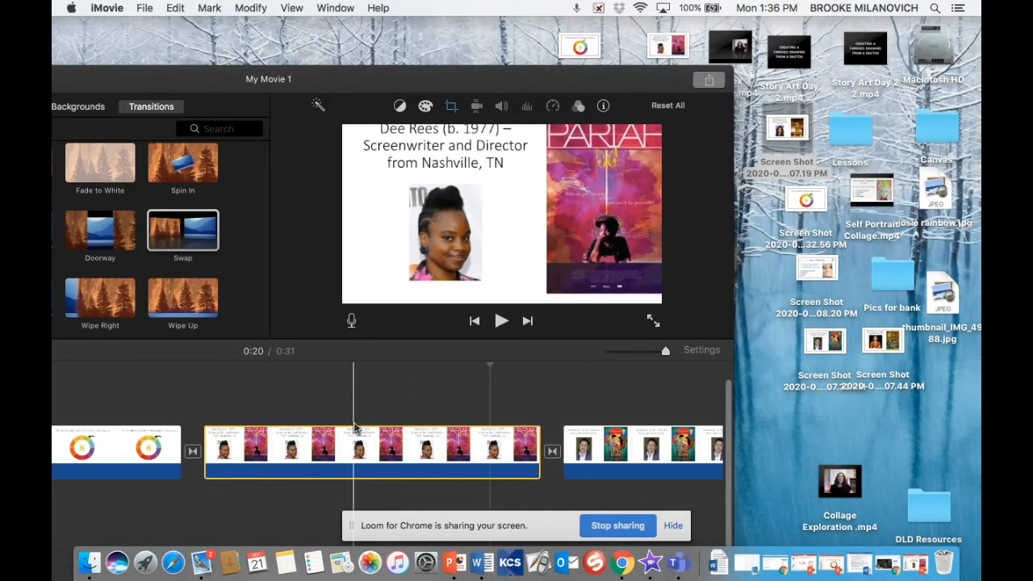
{"action": "scroll", "coordinate": [575, 413], "scroll_direction": "right", "scroll_amount": 3}
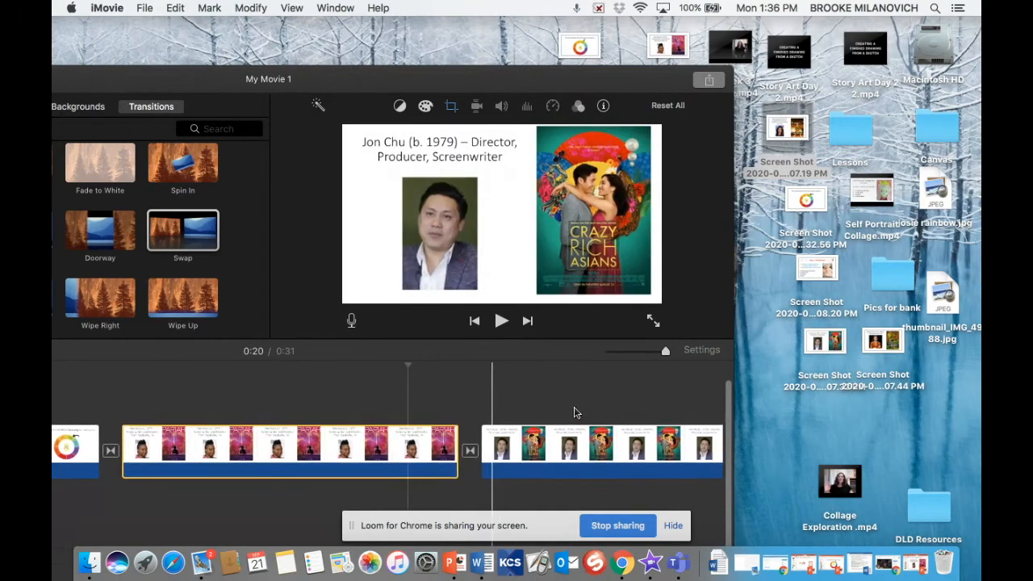
{"action": "double_click", "coordinate": [212, 77]}
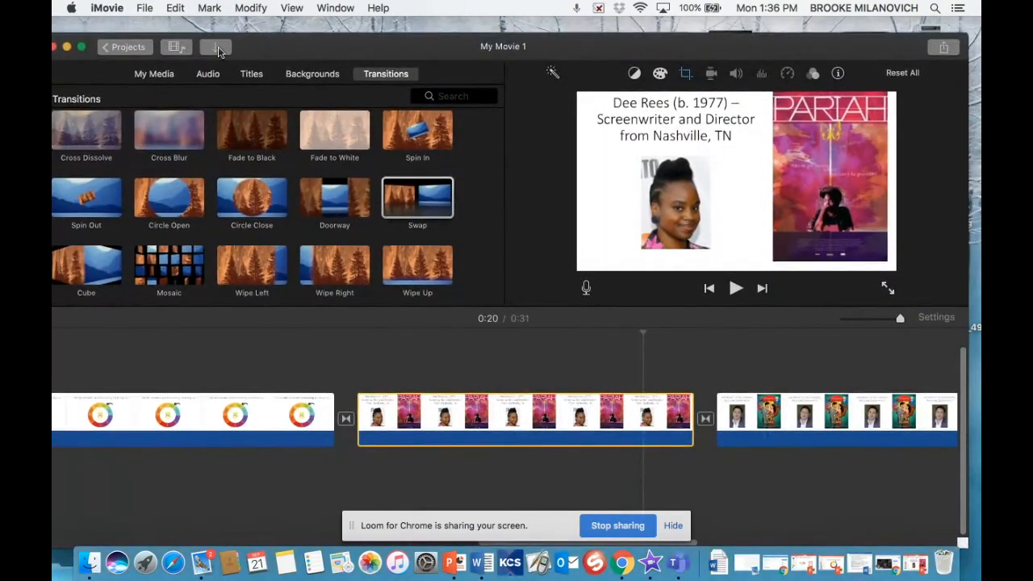
{"action": "left_click", "coordinate": [208, 75]}
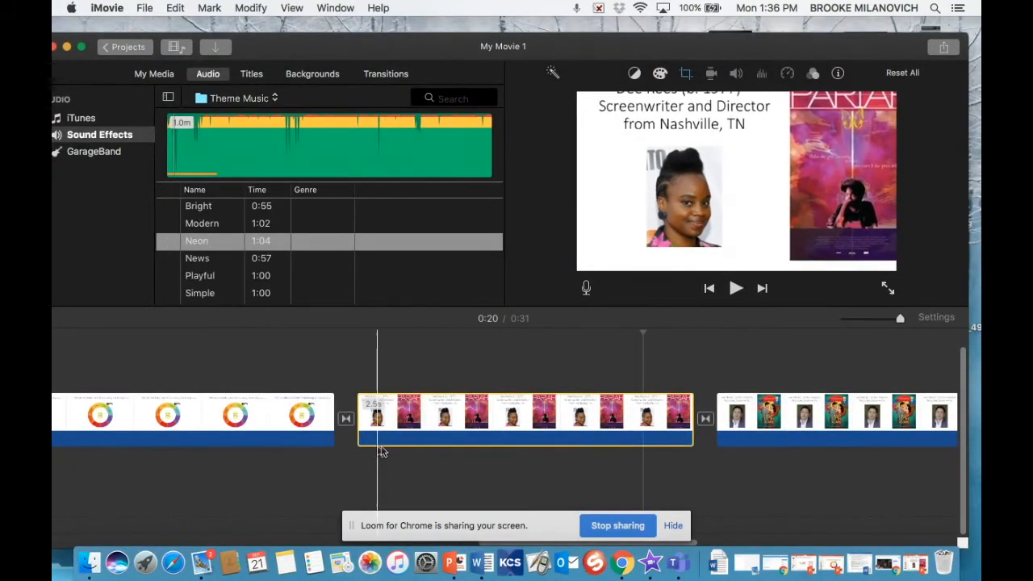
Place the playhead at the end of the timeline and move the movie window aside to uncover the desktop folders.
{"action": "scroll", "coordinate": [740, 436], "scroll_direction": "right", "scroll_amount": 10}
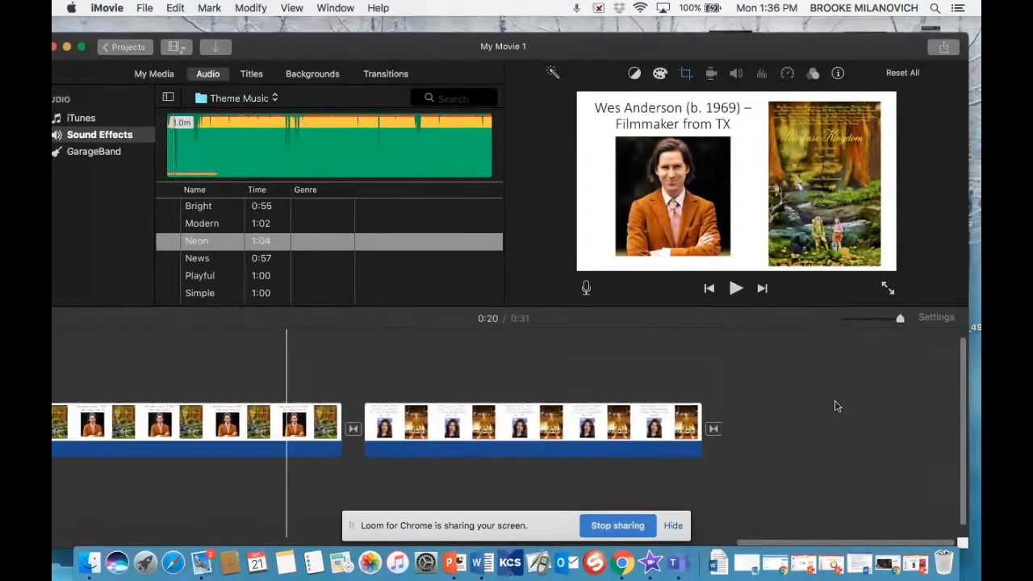
{"action": "left_click", "coordinate": [763, 428]}
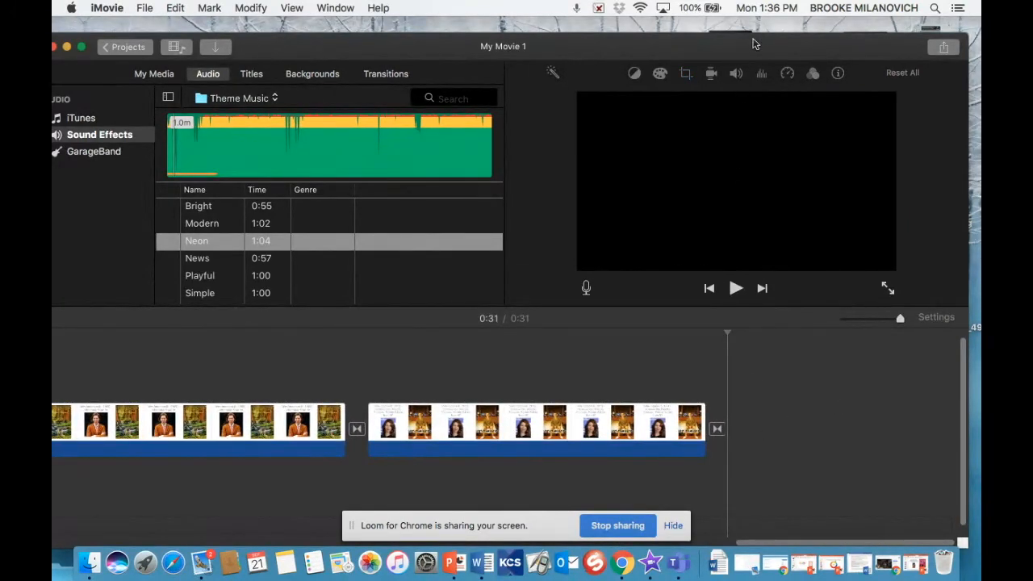
{"action": "left_click_drag", "start_coordinate": [751, 46], "coordinate": [635, 60]}
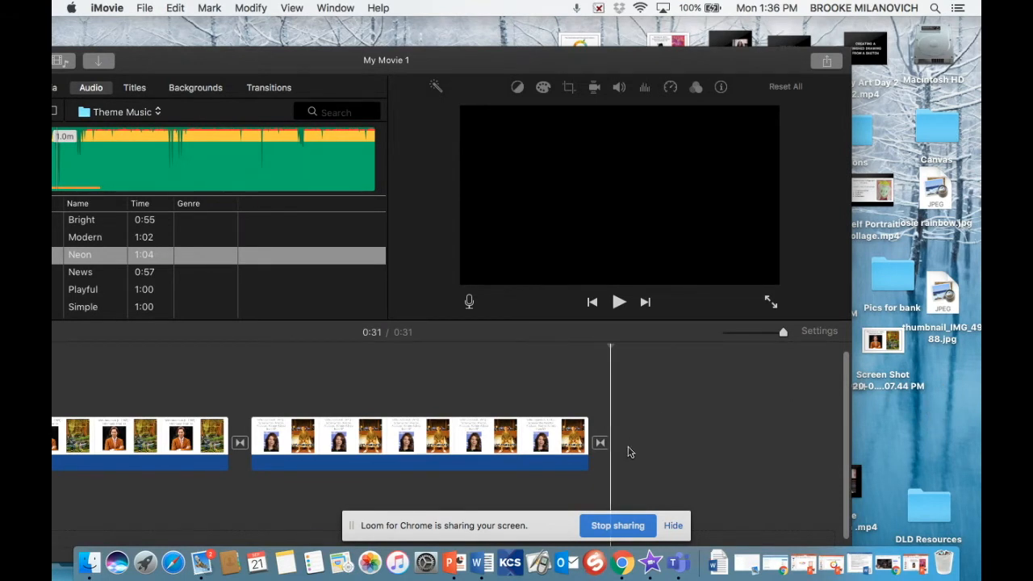
{"action": "scroll", "coordinate": [669, 442], "scroll_direction": "down", "scroll_amount": 1}
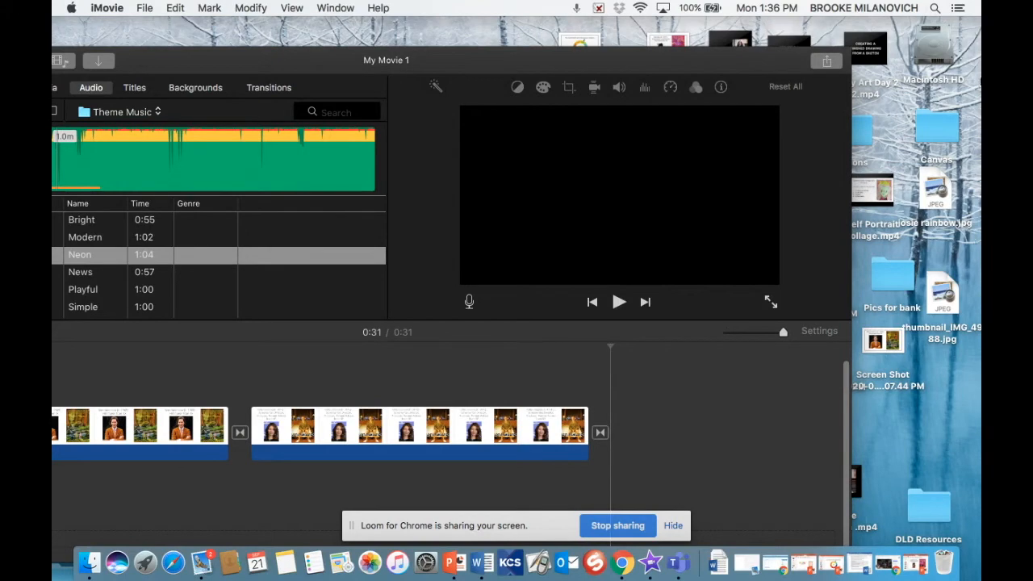
Look through the screenshots in the desktop's Canvas folder for a slide to add, and close the folder.
{"action": "double_click", "coordinate": [927, 123]}
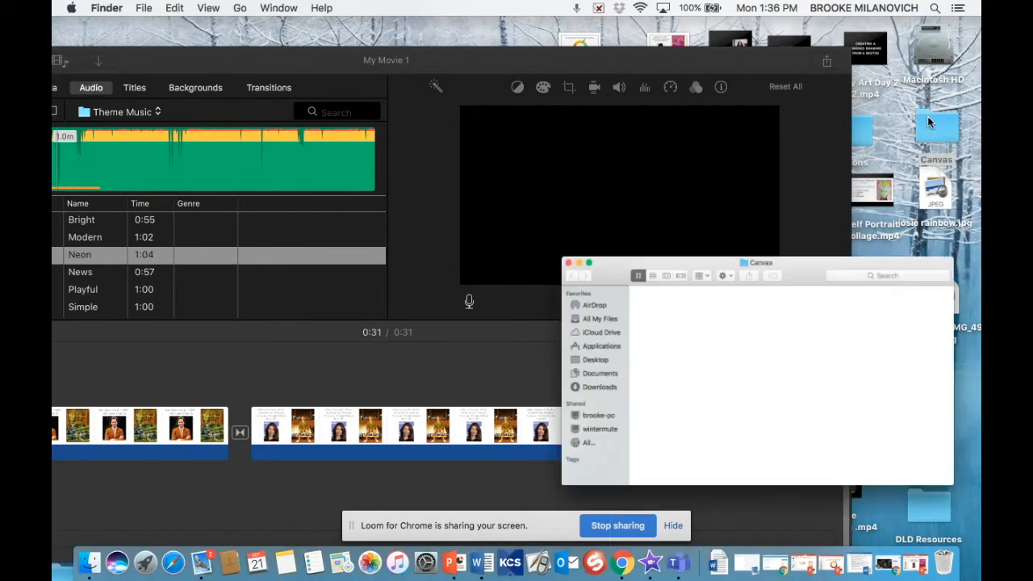
{"action": "scroll", "coordinate": [625, 420], "scroll_direction": "down", "scroll_amount": 5}
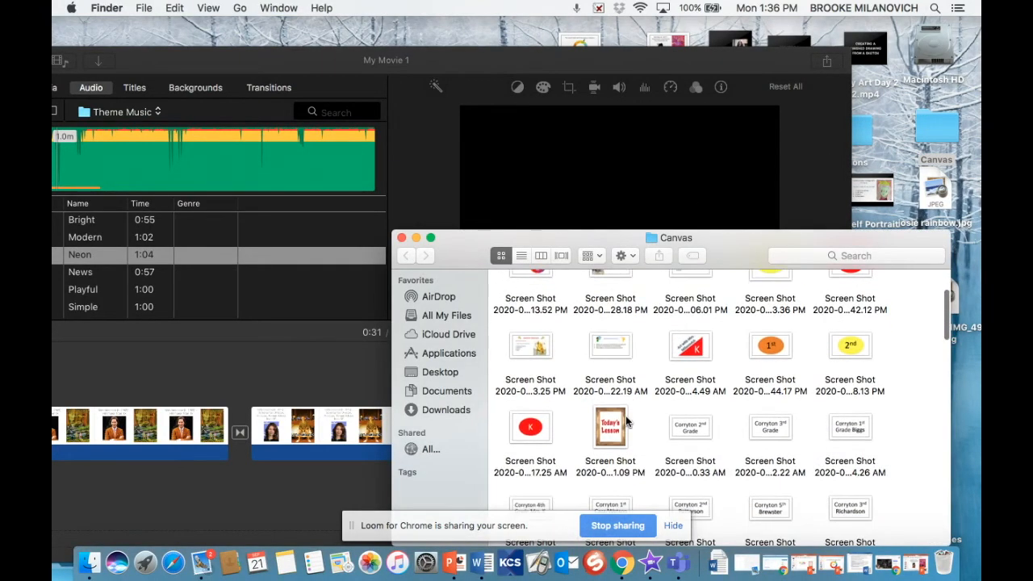
{"action": "scroll", "coordinate": [626, 420], "scroll_direction": "down", "scroll_amount": 10}
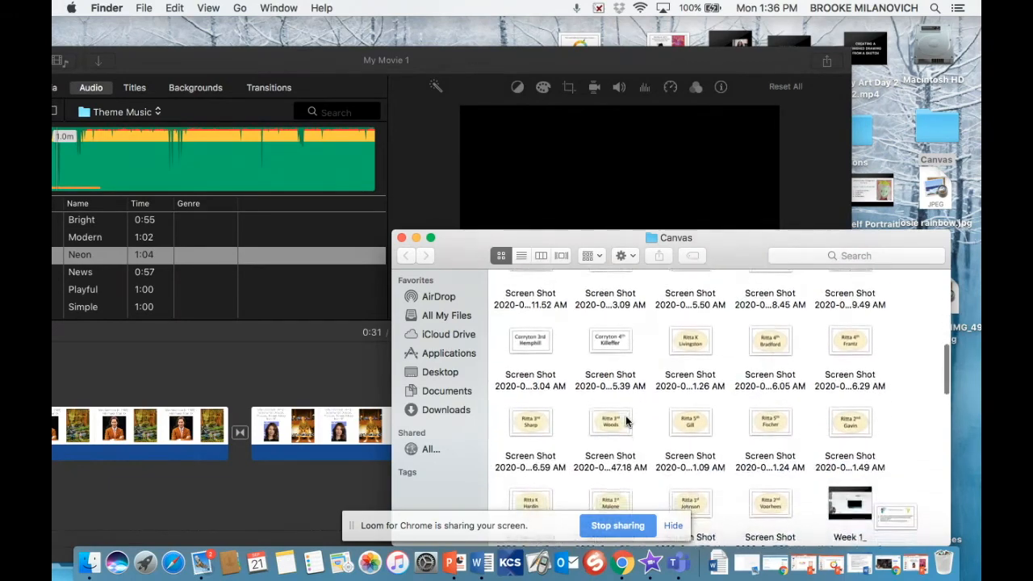
{"action": "scroll", "coordinate": [626, 420], "scroll_direction": "down", "scroll_amount": 10}
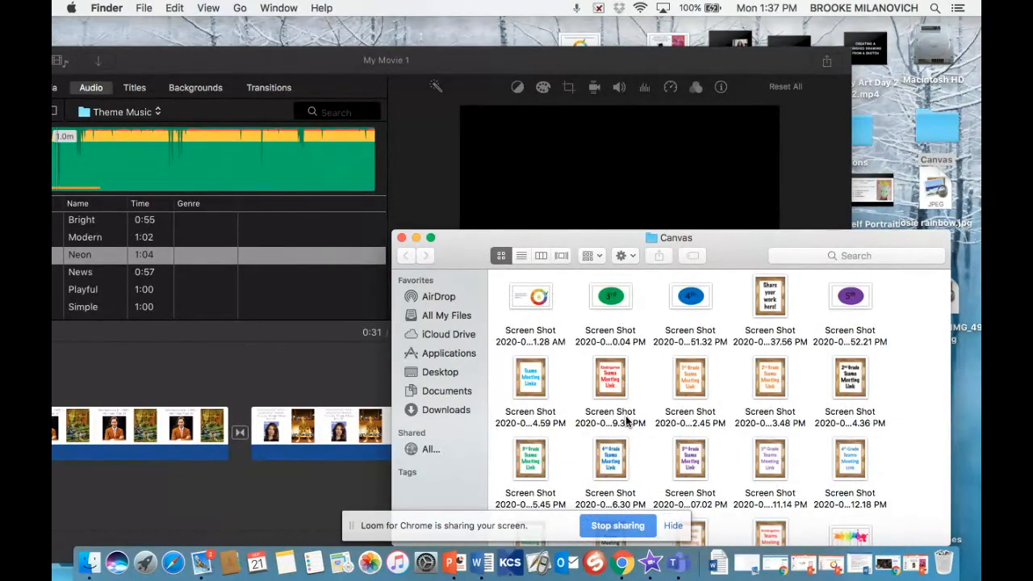
{"action": "scroll", "coordinate": [626, 419], "scroll_direction": "down", "scroll_amount": 2}
{"action": "scroll", "coordinate": [626, 419], "scroll_direction": "down", "scroll_amount": 1}
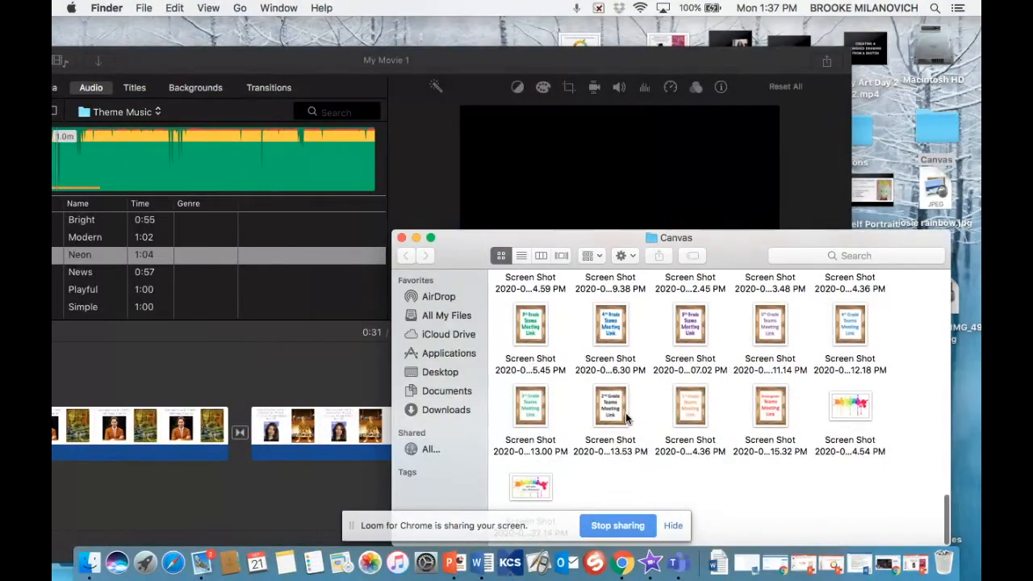
{"action": "scroll", "coordinate": [625, 420], "scroll_direction": "up", "scroll_amount": 5}
{"action": "scroll", "coordinate": [625, 418], "scroll_direction": "up", "scroll_amount": 8}
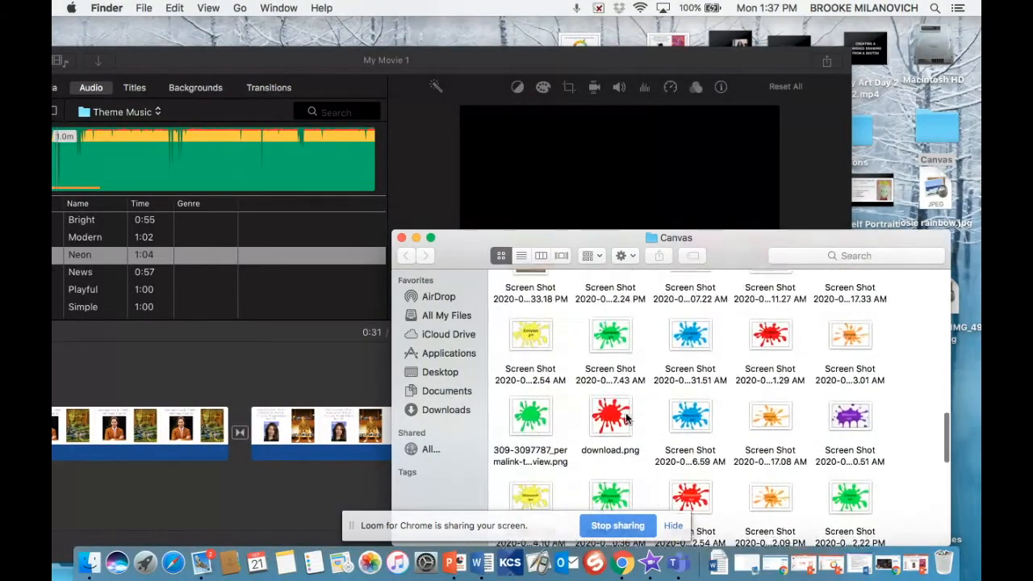
{"action": "scroll", "coordinate": [625, 419], "scroll_direction": "up", "scroll_amount": 10}
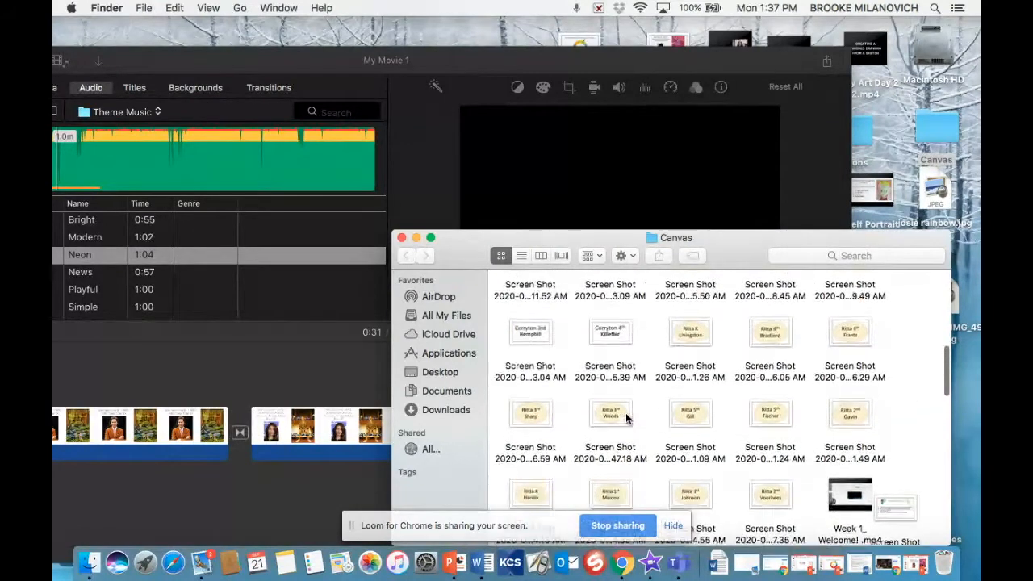
{"action": "scroll", "coordinate": [626, 418], "scroll_direction": "up", "scroll_amount": 6}
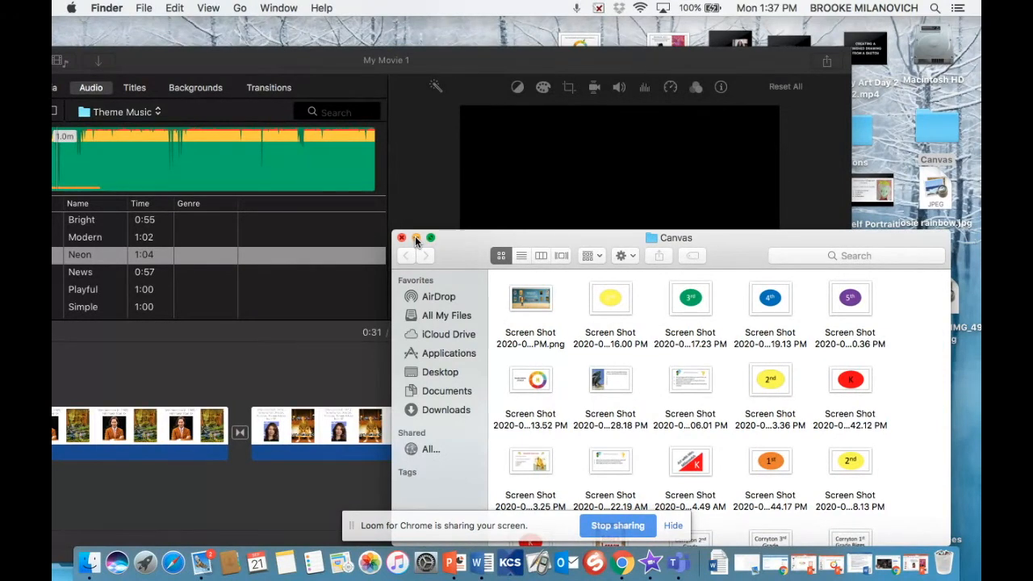
{"action": "left_click", "coordinate": [402, 239]}
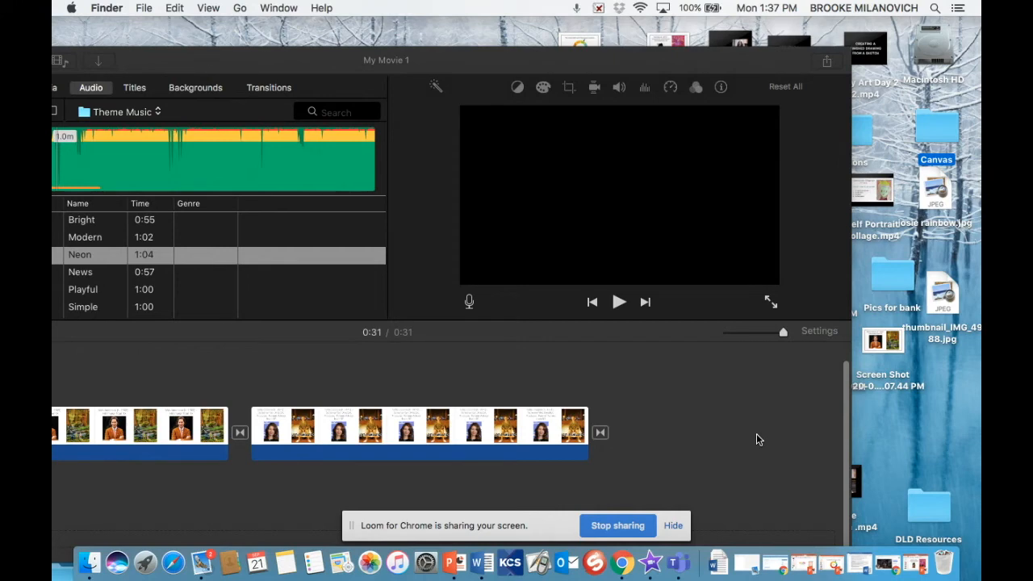
Move the reflection questions screenshot ending in 06.01 PM from the Canvas folder to the desktop and close the folder.
{"action": "double_click", "coordinate": [942, 132]}
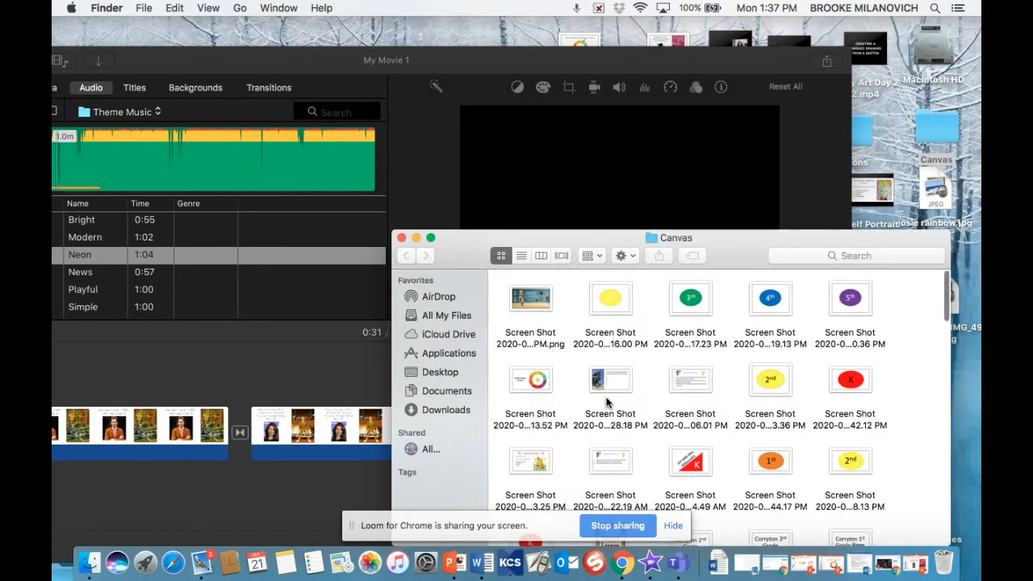
{"action": "scroll", "coordinate": [609, 404], "scroll_direction": "down", "scroll_amount": 2}
{"action": "left_click_drag", "start_coordinate": [695, 361], "coordinate": [897, 115]}
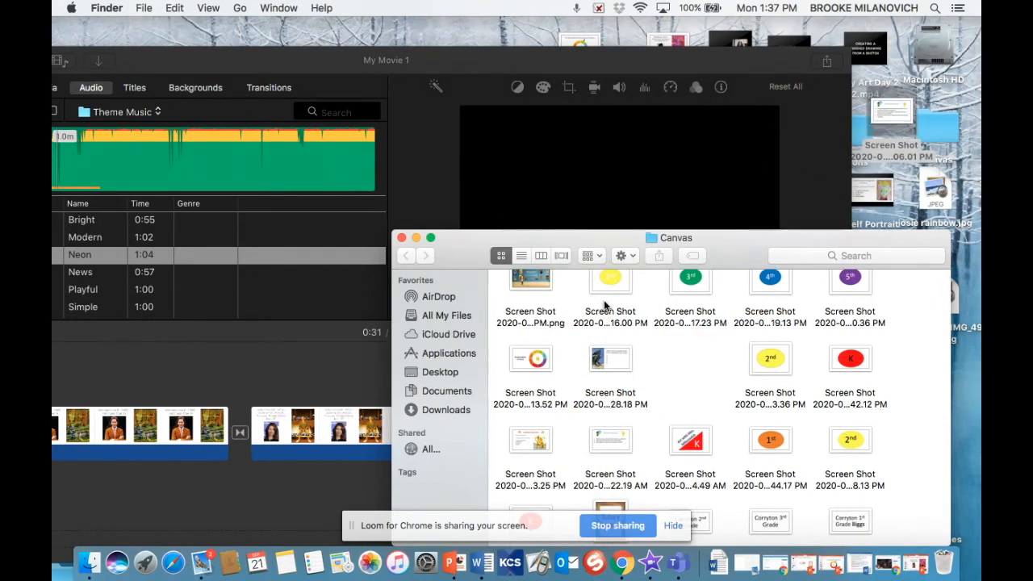
{"action": "left_click", "coordinate": [401, 238]}
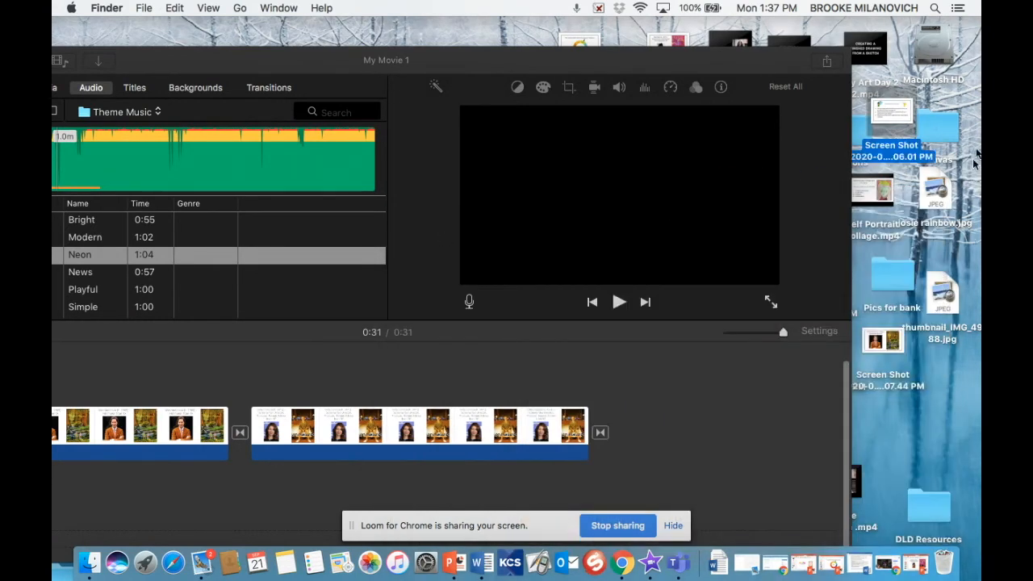
Add the Reflection Questions screenshot from the desktop to the end of the movie timeline.
{"action": "left_click_drag", "start_coordinate": [891, 113], "coordinate": [710, 380]}
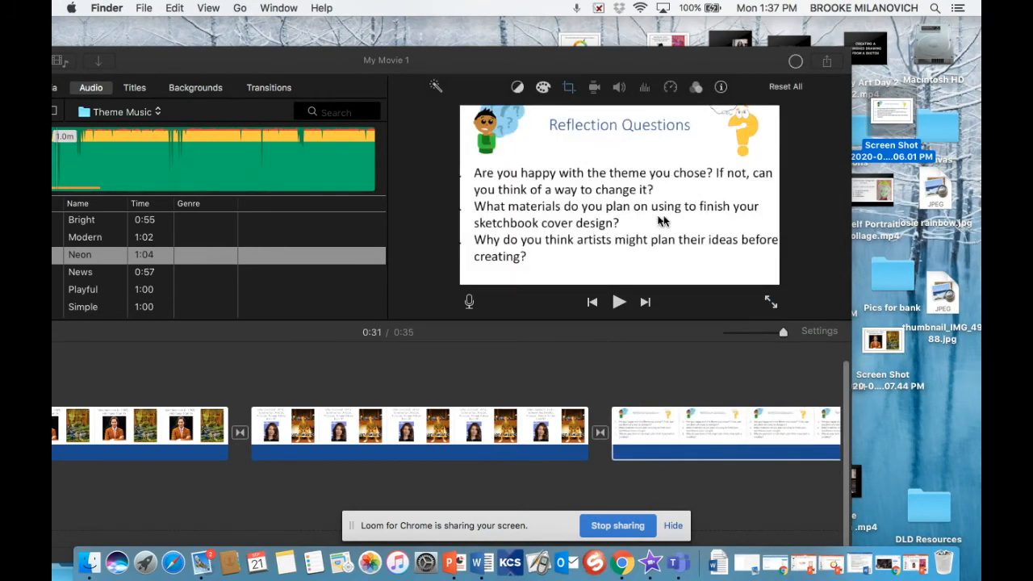
{"action": "scroll", "coordinate": [658, 410], "scroll_direction": "right", "scroll_amount": 10}
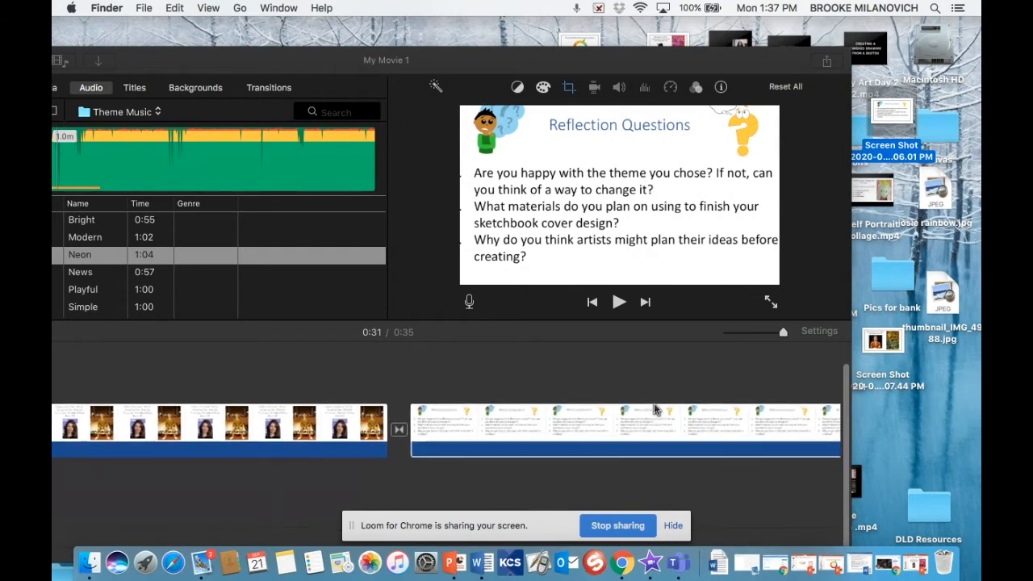
{"action": "left_click", "coordinate": [728, 426]}
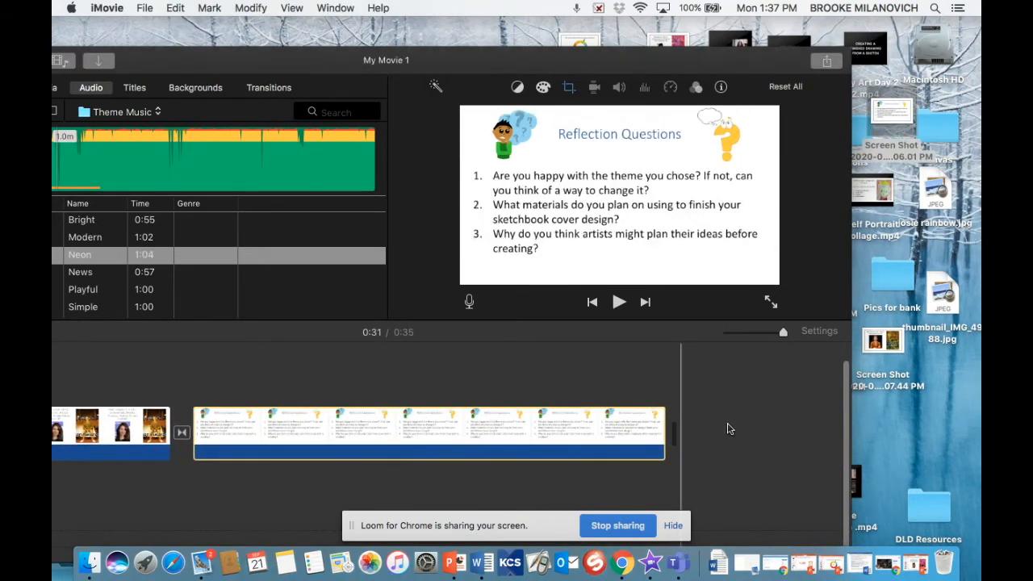
Add a Pop-up title at the end of the timeline, after the Reflection Questions clip.
{"action": "left_click", "coordinate": [135, 87]}
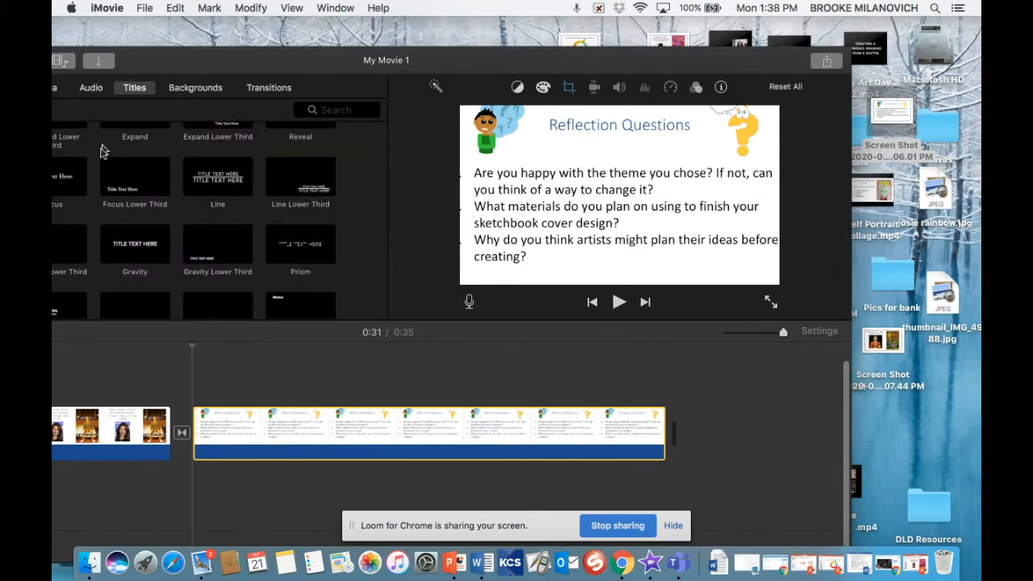
{"action": "left_click_drag", "start_coordinate": [201, 68], "coordinate": [296, 46]}
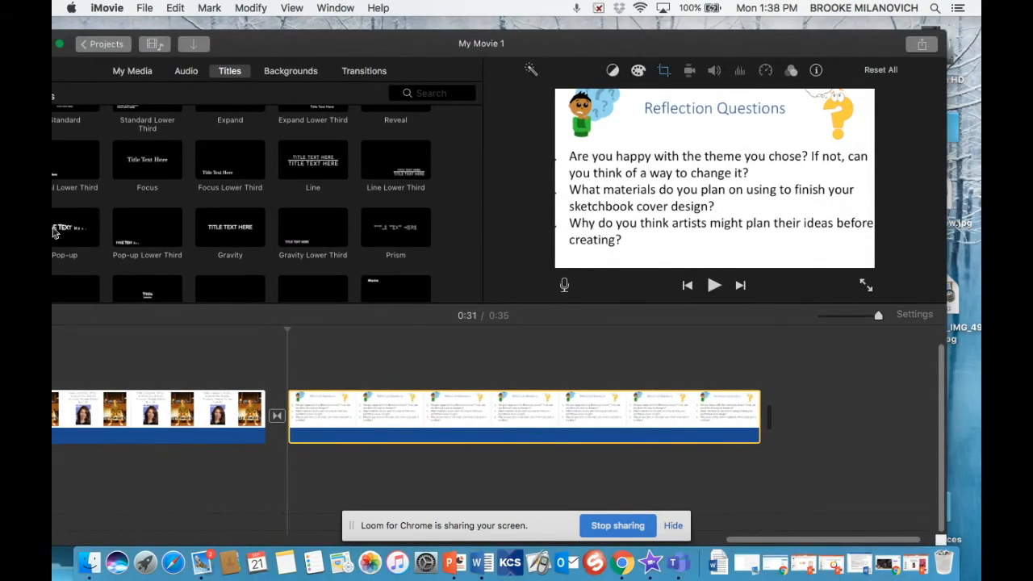
{"action": "left_click_drag", "start_coordinate": [78, 226], "coordinate": [762, 404]}
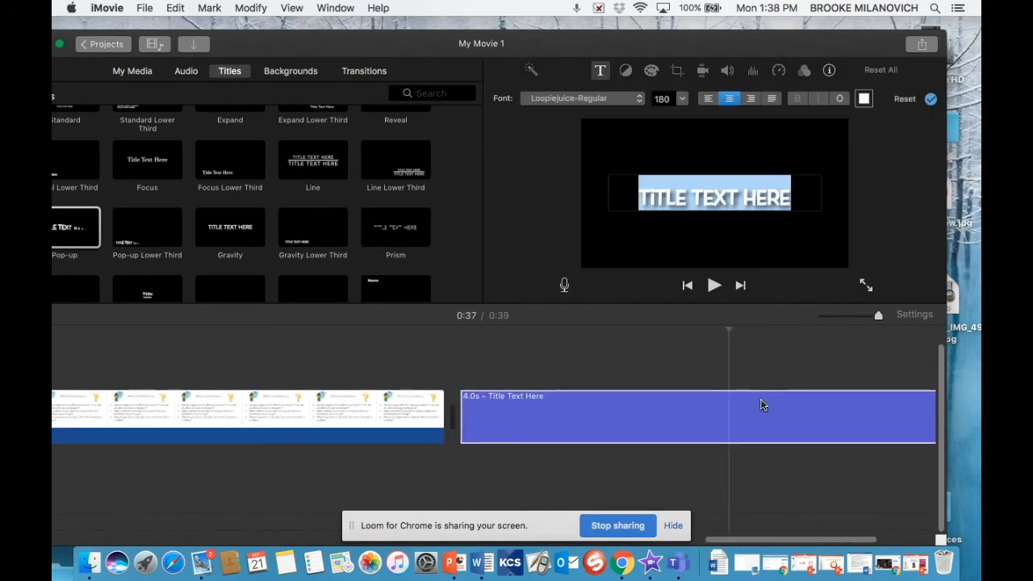
Replace the closing title's placeholder text with "See You next time!".
{"action": "double_click", "coordinate": [756, 197]}
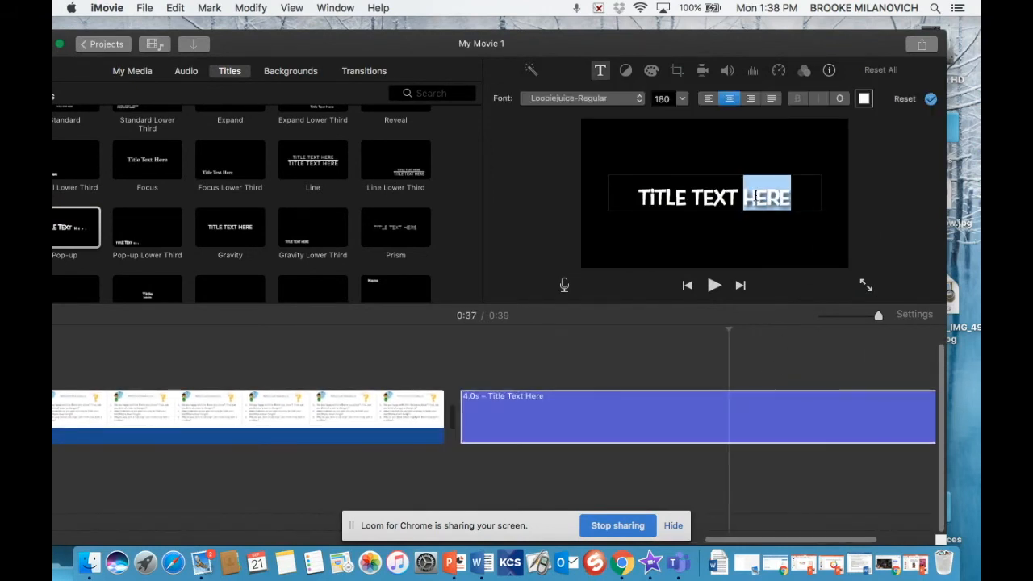
{"action": "triple_click", "coordinate": [756, 196]}
{"action": "type", "text": "See you next time!"}
{"action": "key", "text": "super+a"}
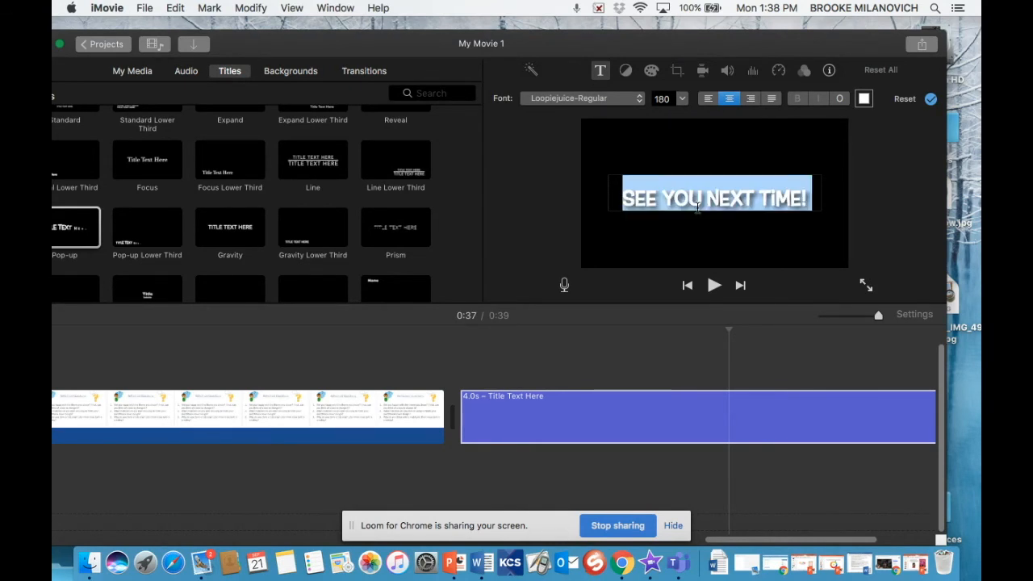
{"action": "left_click", "coordinate": [697, 206]}
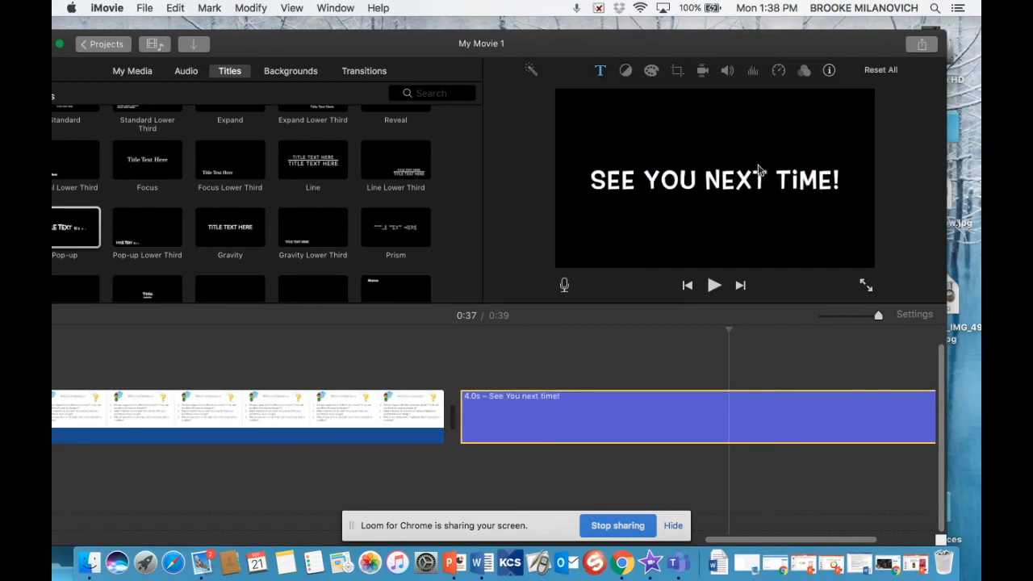
Preview the closing title and review the timeline from its end back to the opening title.
{"action": "left_click", "coordinate": [571, 380]}
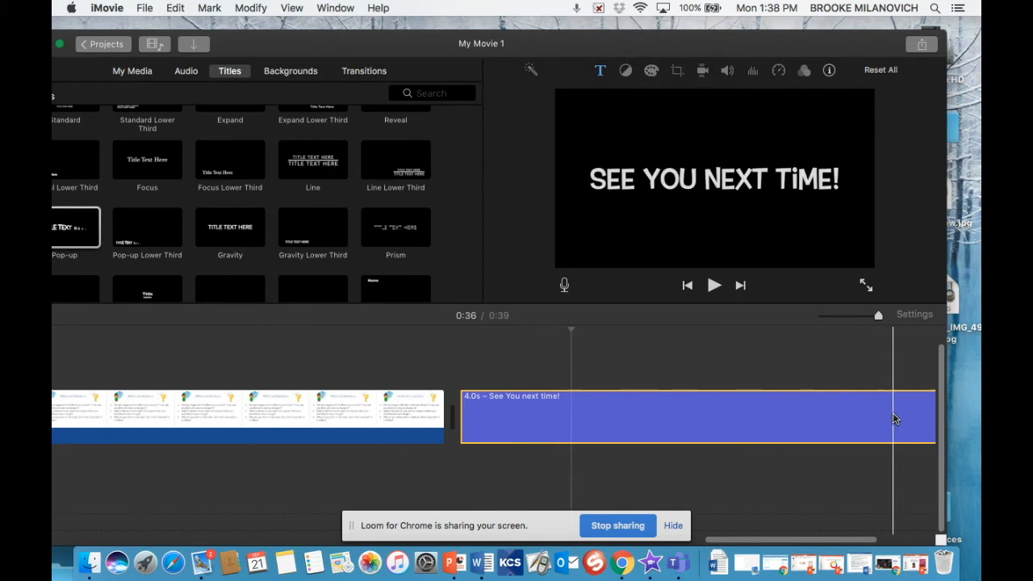
{"action": "scroll", "coordinate": [897, 416], "scroll_direction": "right", "scroll_amount": 5}
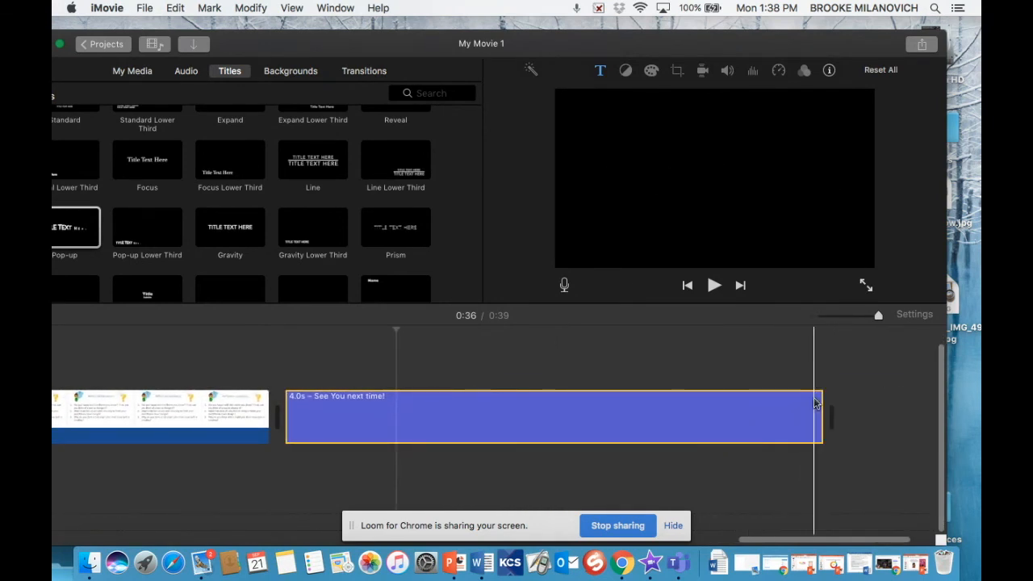
{"action": "scroll", "coordinate": [751, 406], "scroll_direction": "left", "scroll_amount": 15}
{"action": "scroll", "coordinate": [752, 406], "scroll_direction": "left", "scroll_amount": 20}
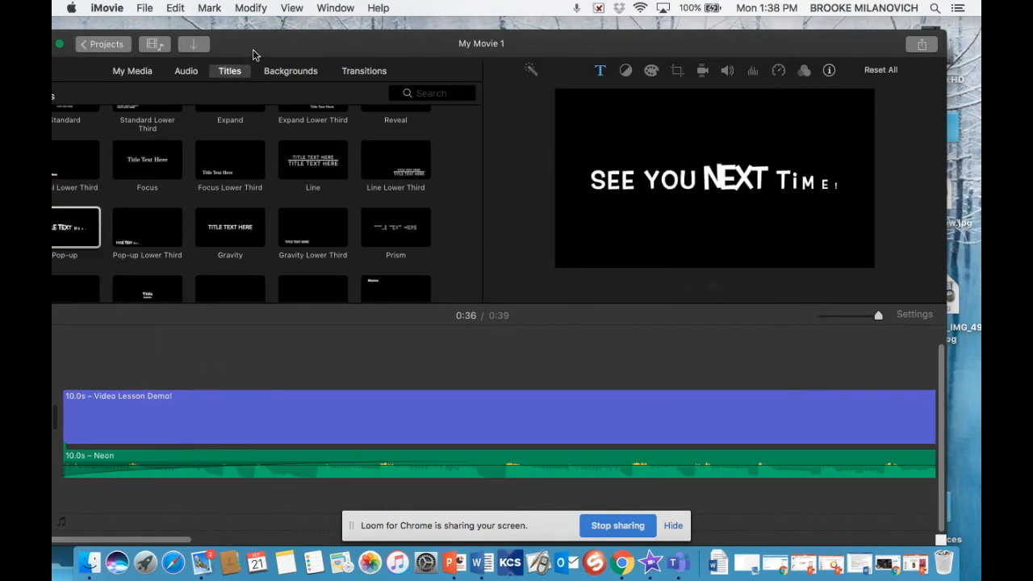
{"action": "left_click", "coordinate": [888, 565]}
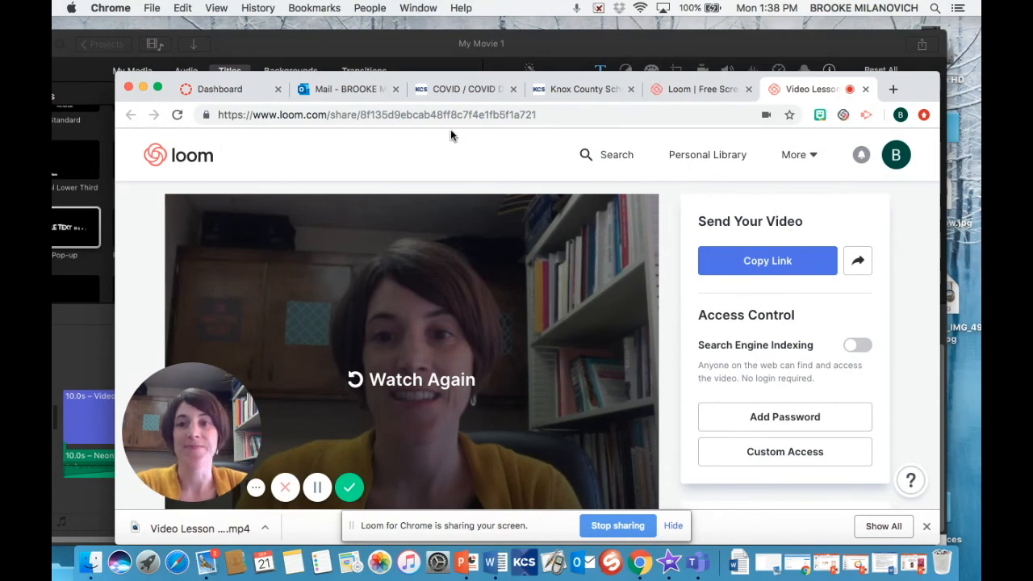
{"action": "left_click", "coordinate": [144, 87]}
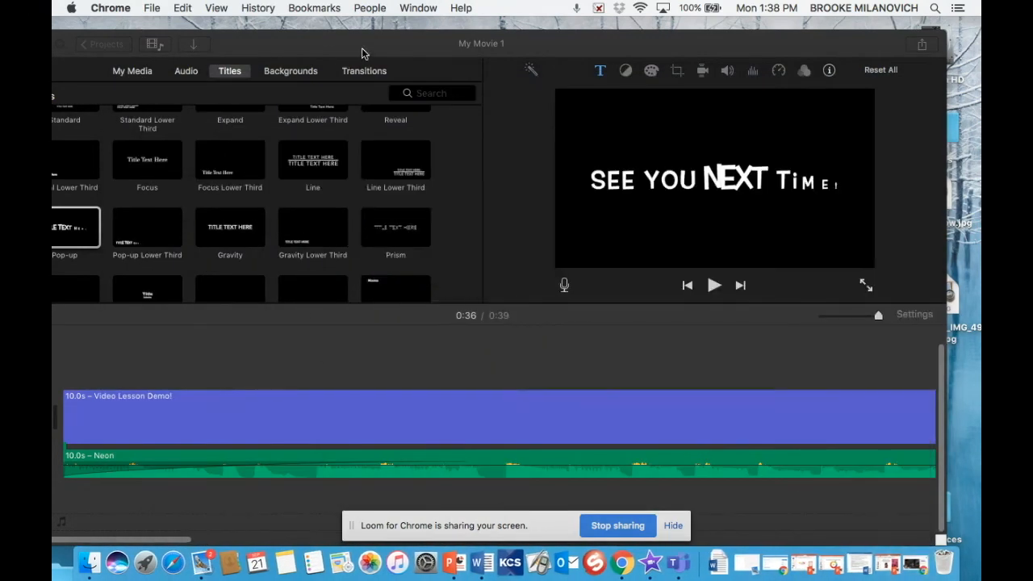